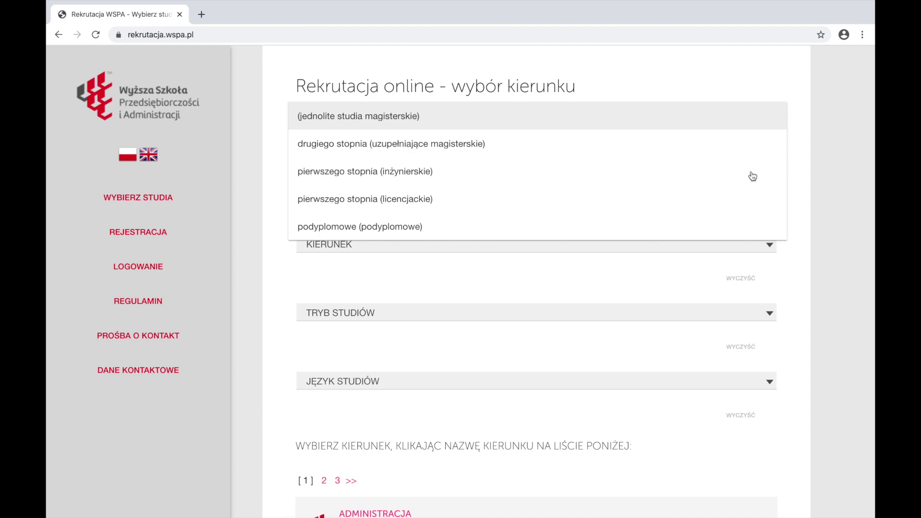
# Set the study system to pierwszego stopnia (licencjackie)
pyautogui.click(409, 200)
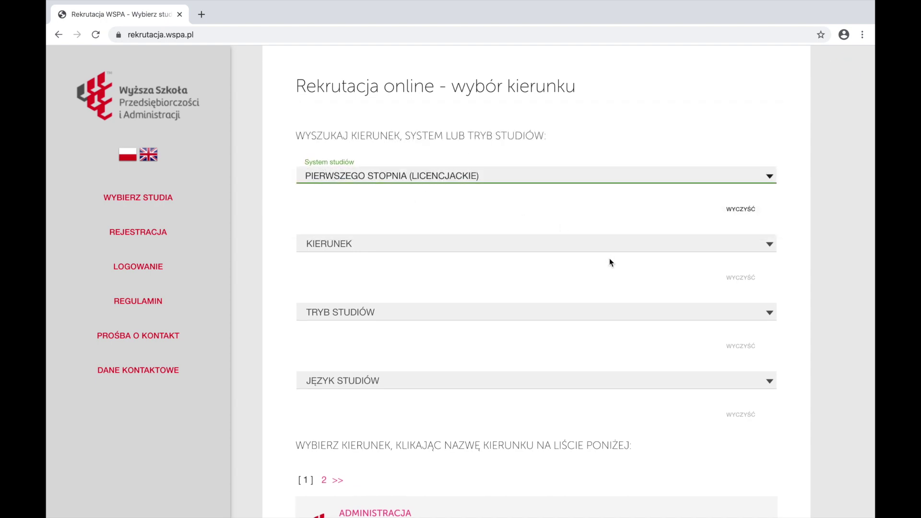
# Choose the Zarządzanie field in Stacjonarny (full-time) mode and confirm the programme
pyautogui.click(761, 243)
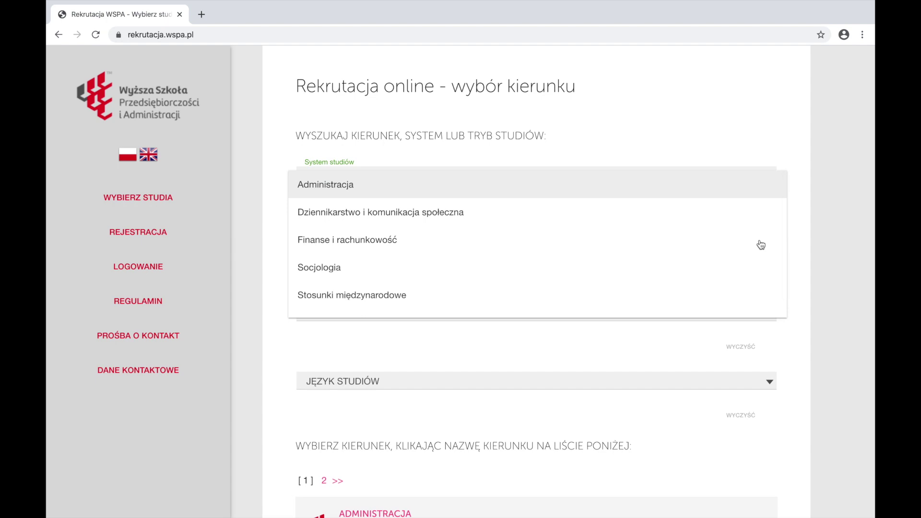
pyautogui.scroll(-1, 761, 245)
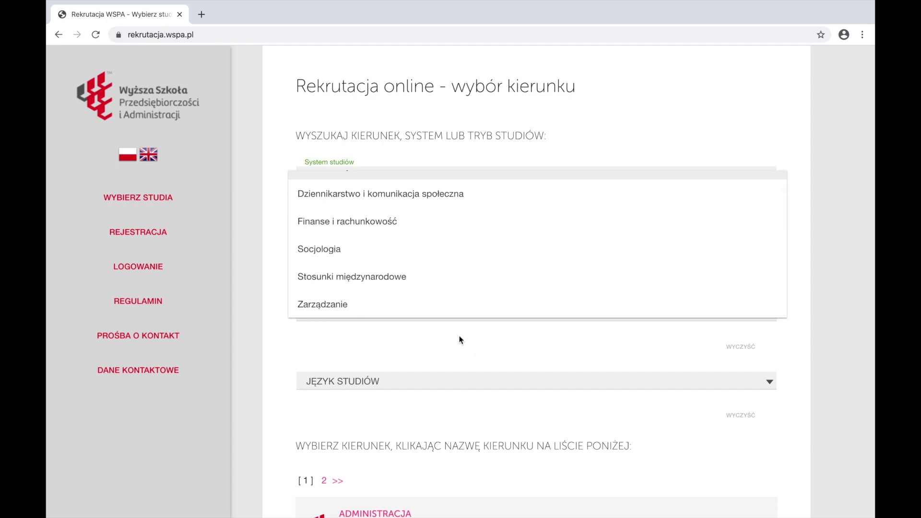
pyautogui.click(463, 305)
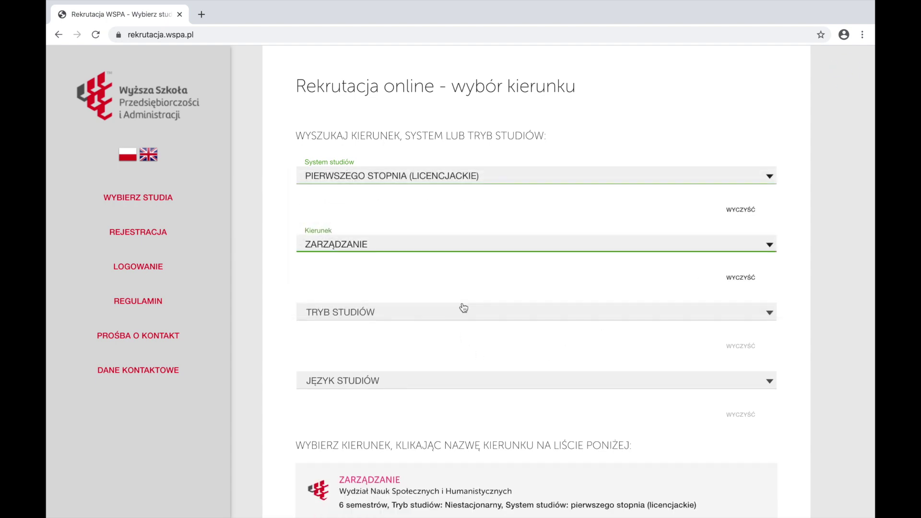
pyautogui.click(774, 315)
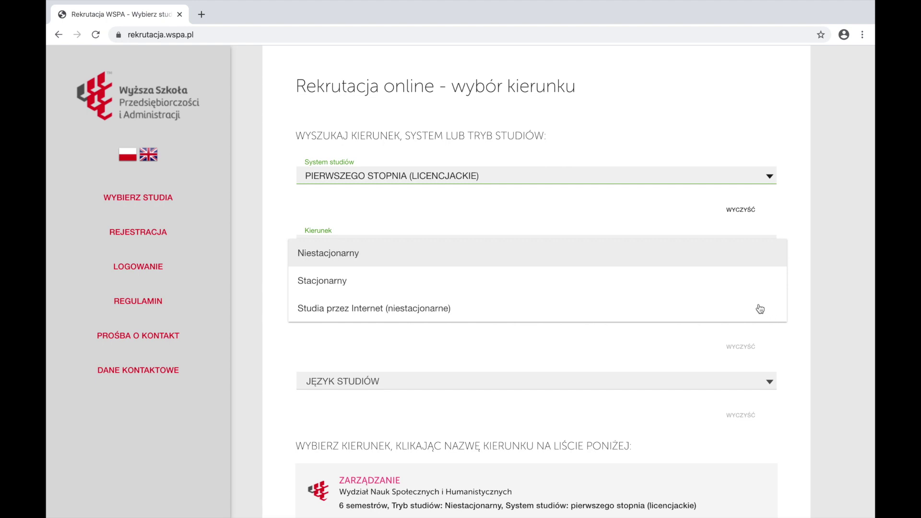
pyautogui.click(745, 285)
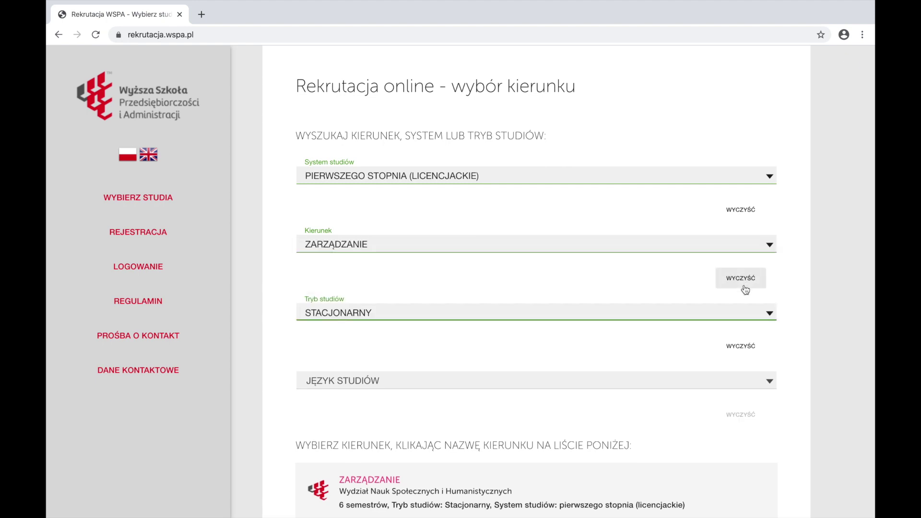
pyautogui.scroll(-6, 670, 359)
pyautogui.click(564, 336)
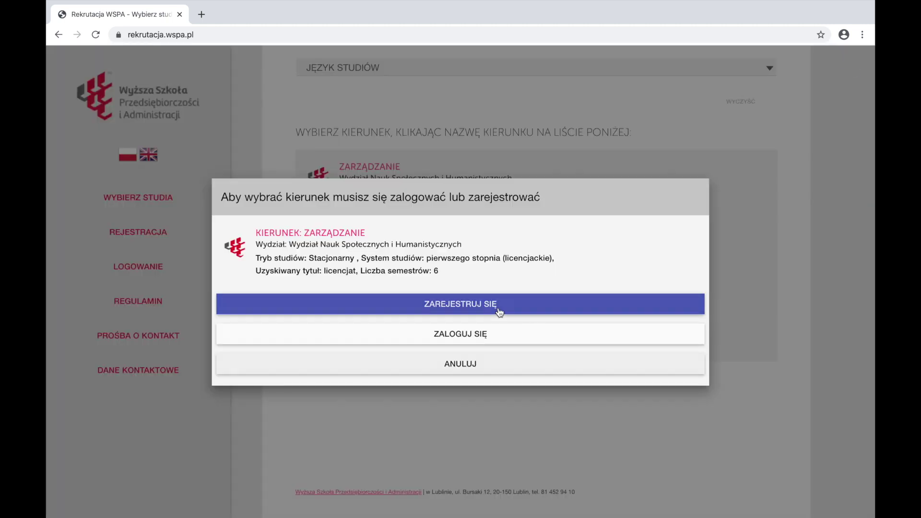
# Start a new registration with the applicant's e-mail, first name and surname
pyautogui.click(497, 307)
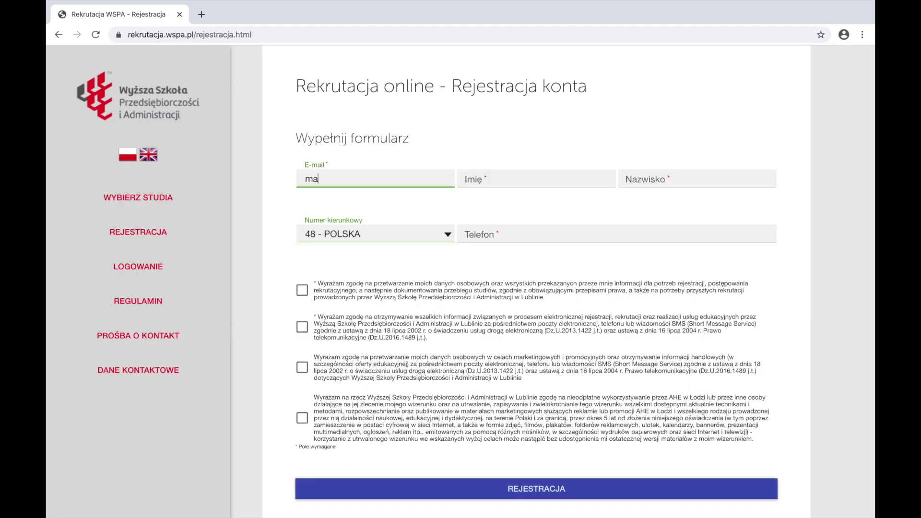
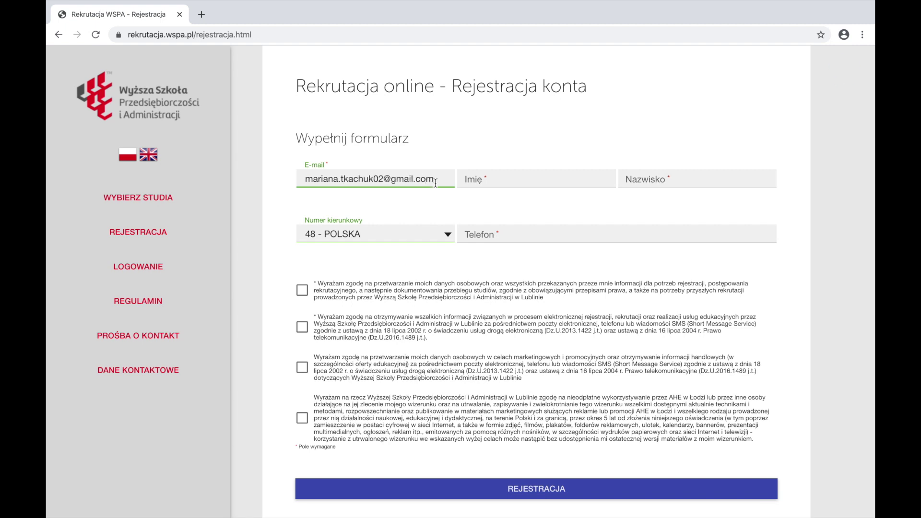
pyautogui.press('Tab')
pyautogui.click(647, 181)
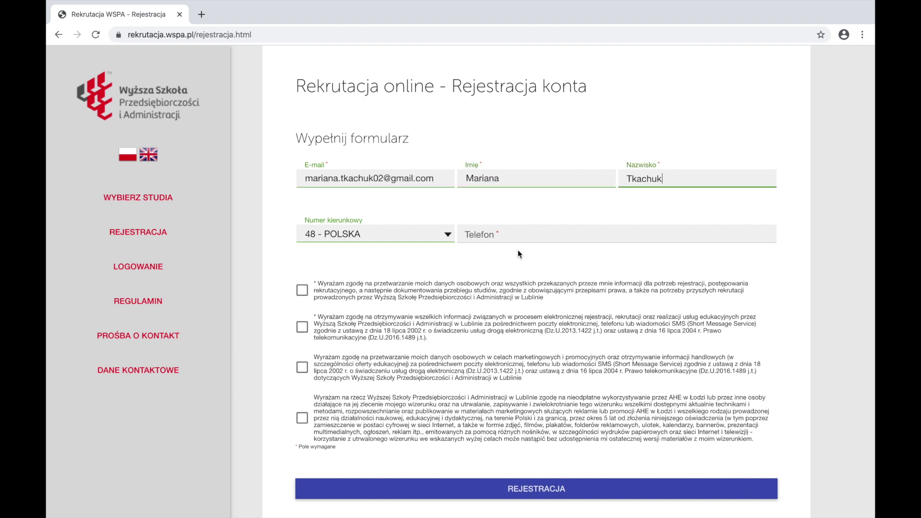
# Enter the applicant's phone number with the 380 - UKRAINA country code
pyautogui.click(422, 234)
pyautogui.click(411, 262)
pyautogui.click(518, 234)
# Accept all four consents, submit the registration, and enter the e-mail as login
pyautogui.click(302, 290)
pyautogui.click(302, 328)
pyautogui.click(302, 368)
pyautogui.click(302, 418)
pyautogui.click(573, 488)
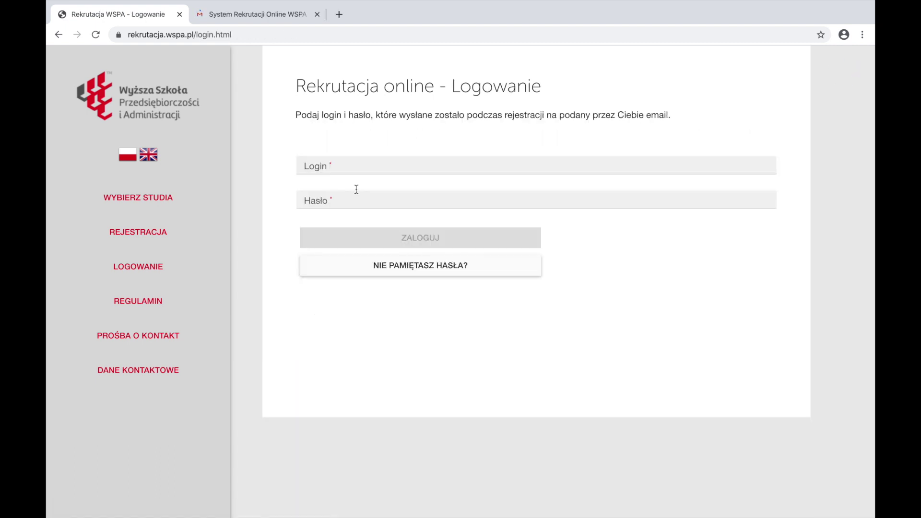
pyautogui.click(355, 166)
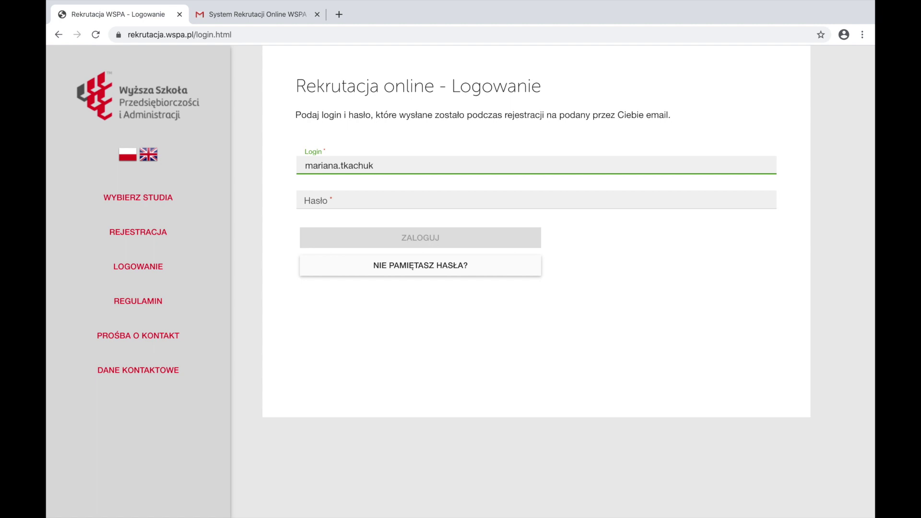
# Paste the password, log in, dismiss the saved-course notice and open personal data
pyautogui.press('Tab')
pyautogui.rightClick(355, 199)
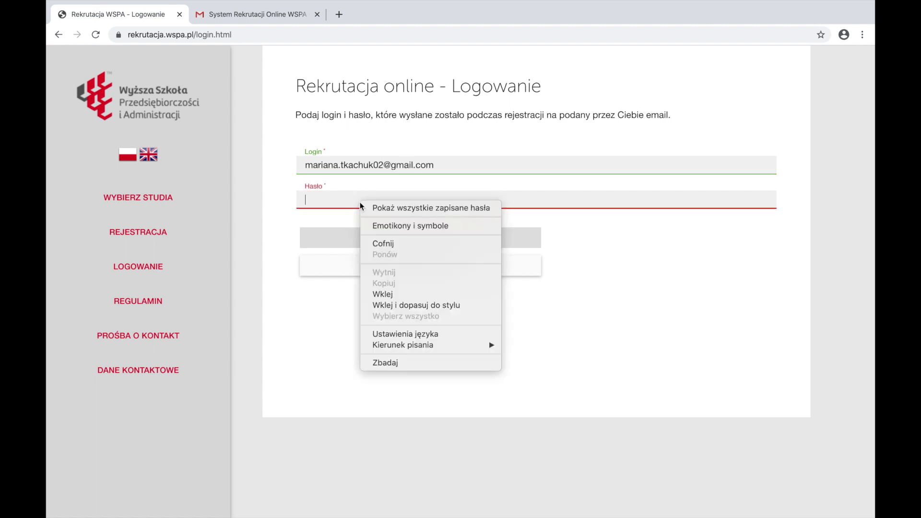
pyautogui.click(389, 299)
pyautogui.click(423, 235)
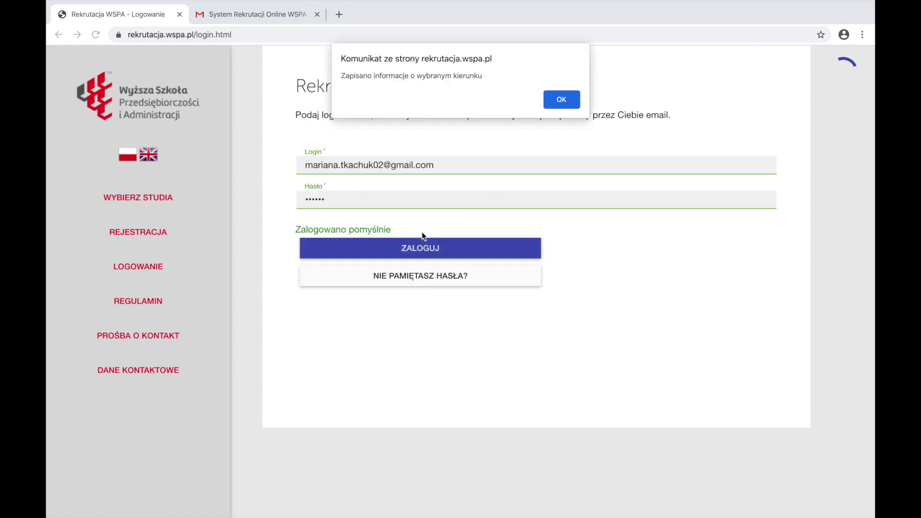
pyautogui.press('Return')
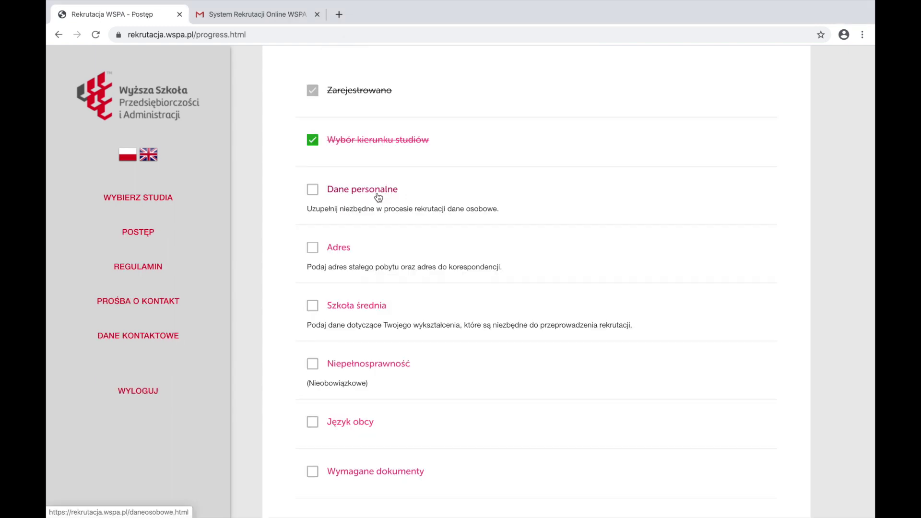
pyautogui.click(378, 195)
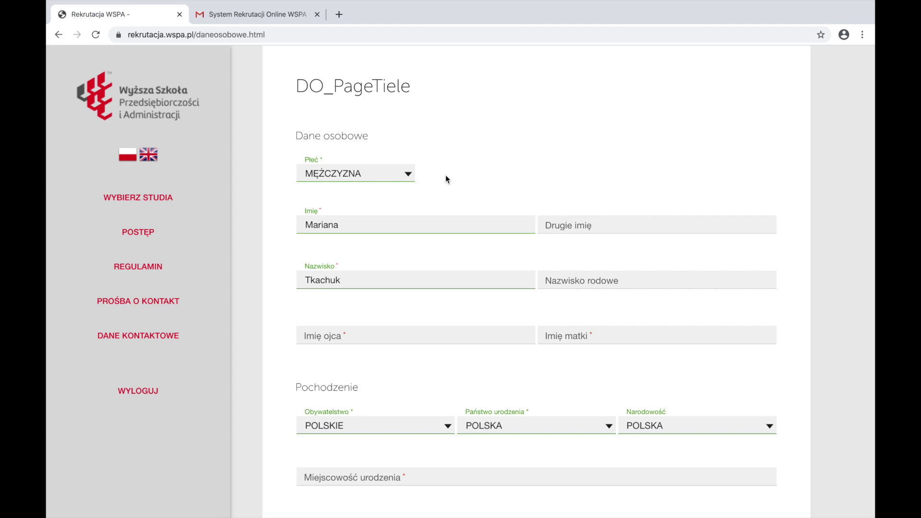
# Set sex to Kobieta and enter the father's and mother's first names
pyautogui.click(408, 174)
pyautogui.click(367, 205)
pyautogui.scroll(-2, 367, 206)
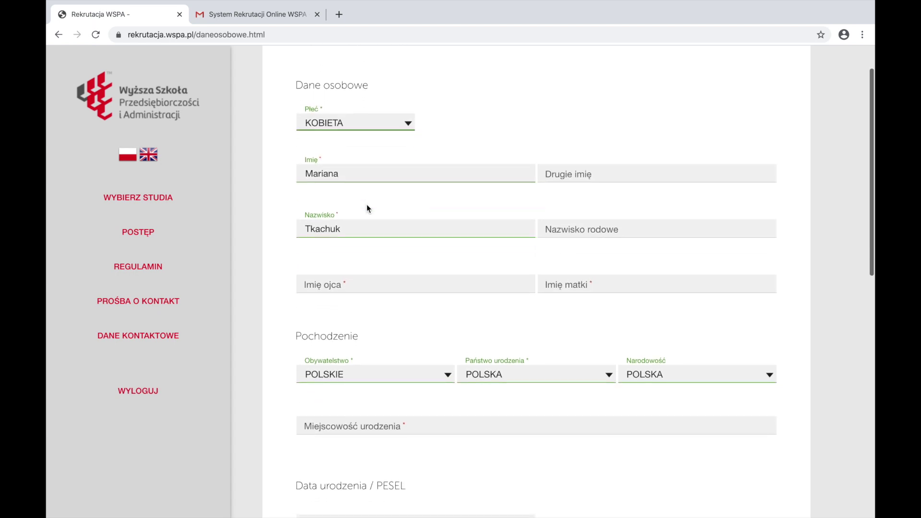
pyautogui.click(364, 255)
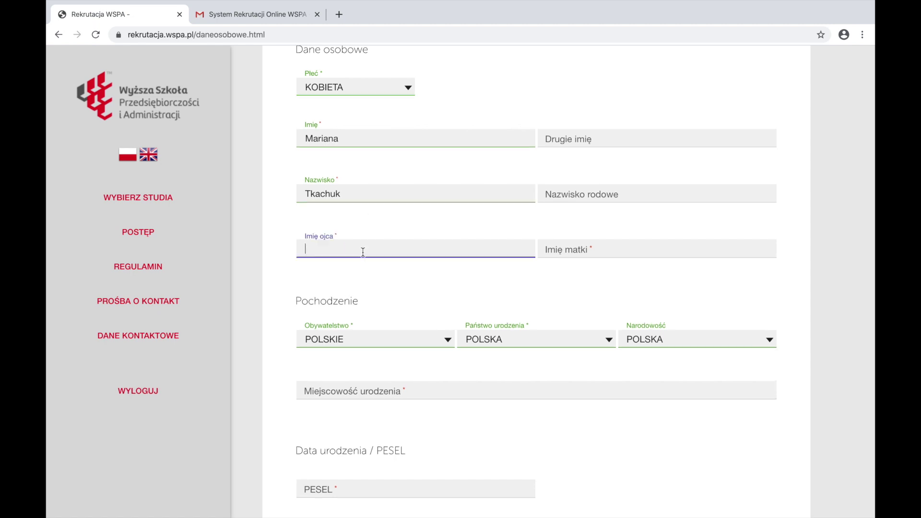
pyautogui.write('Oleh')
pyautogui.click(583, 251)
pyautogui.write('Anna')
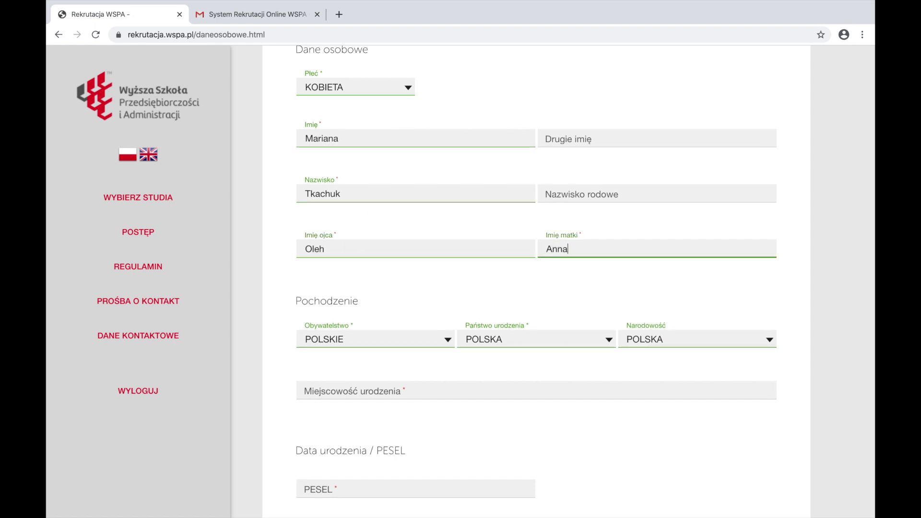
# Set citizenship UKRAIŃSKIE, country of birth UKRAINA and nationality UKRAIŃSKA
pyautogui.scroll(-1, 538, 282)
pyautogui.click(448, 287)
pyautogui.scroll(-6, 449, 288)
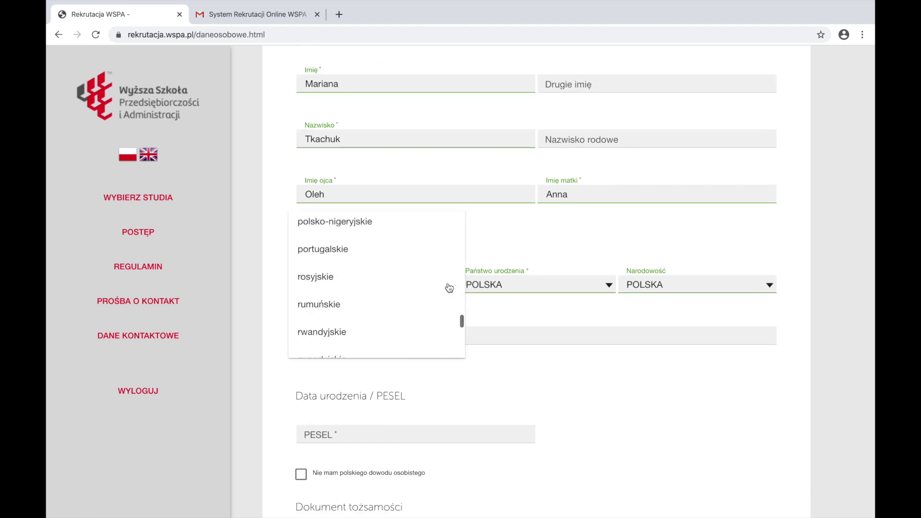
pyautogui.scroll(-4, 449, 288)
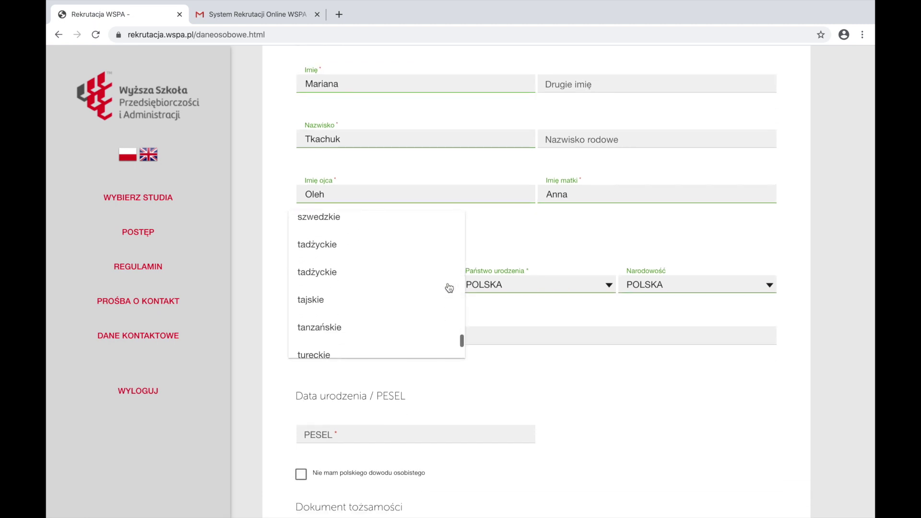
pyautogui.click(353, 297)
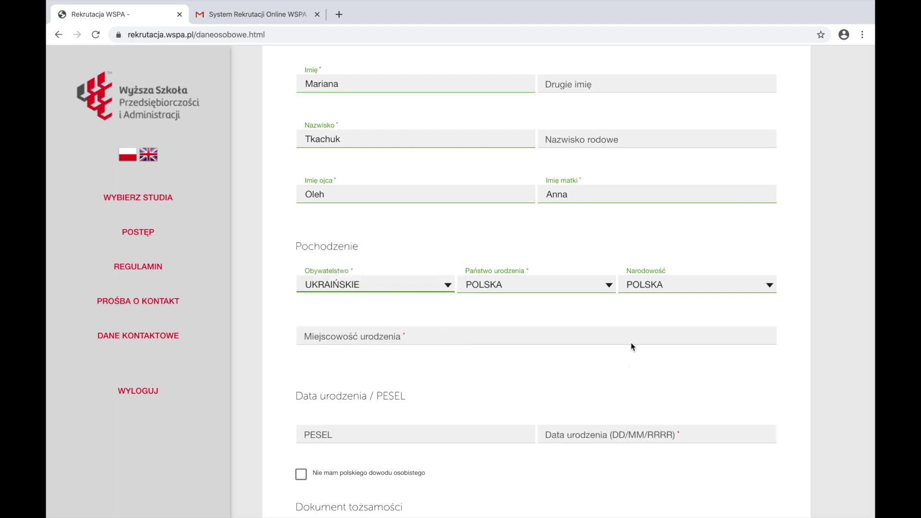
pyautogui.click(596, 288)
pyautogui.scroll(-7, 596, 288)
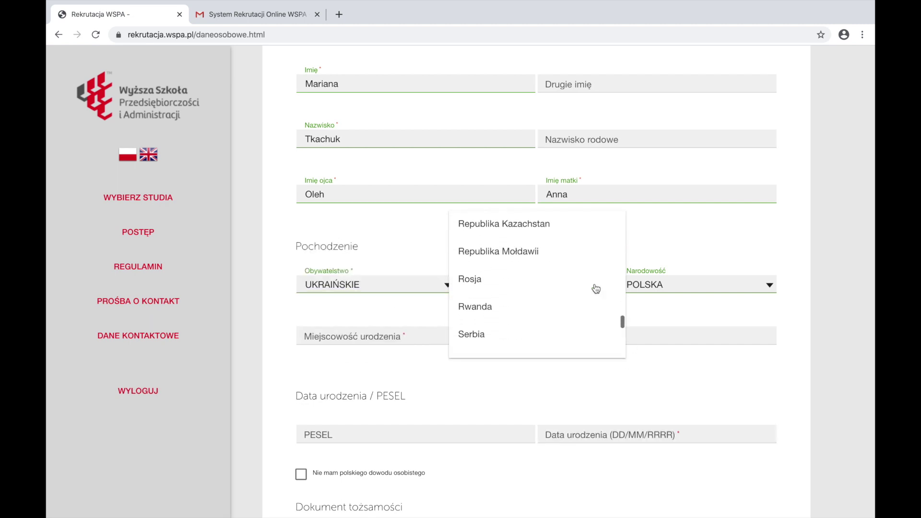
pyautogui.scroll(-3, 596, 288)
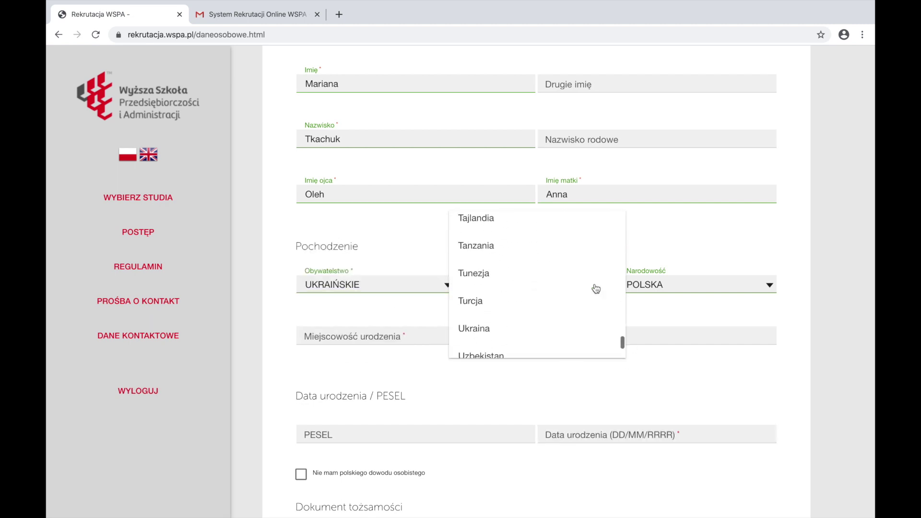
pyautogui.click(508, 339)
pyautogui.click(762, 288)
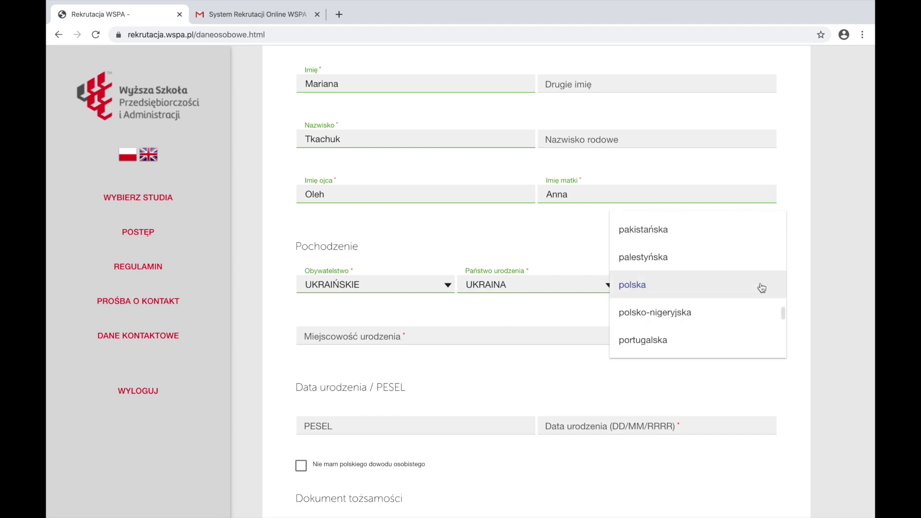
pyautogui.scroll(-10, 763, 288)
pyautogui.click(710, 326)
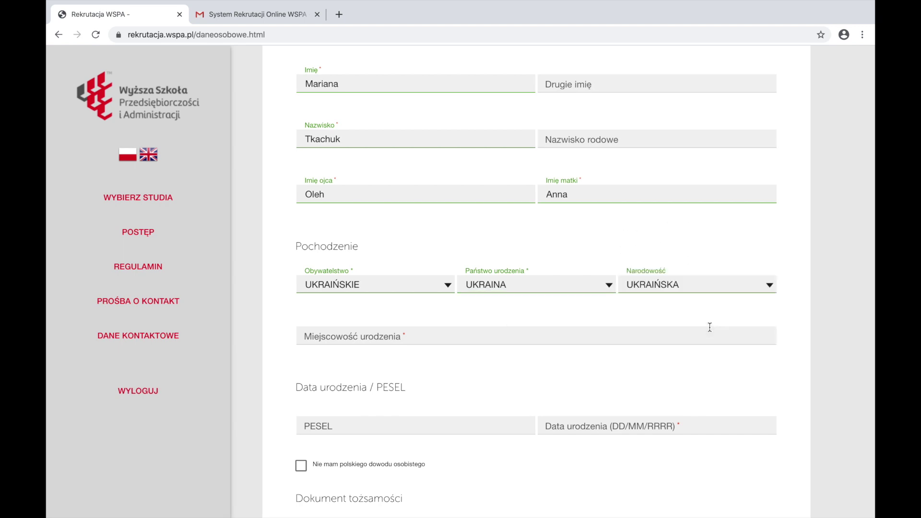
# Enter birthplace Kyiv, tick no Polish identity card, and fill in the date of birth
pyautogui.click(398, 338)
pyautogui.write('Kyiv')
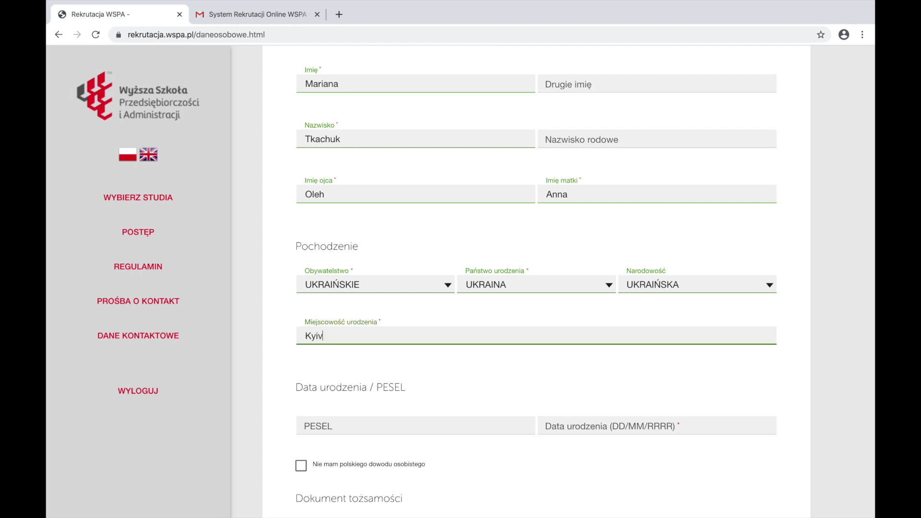
pyautogui.scroll(-3, 261, 370)
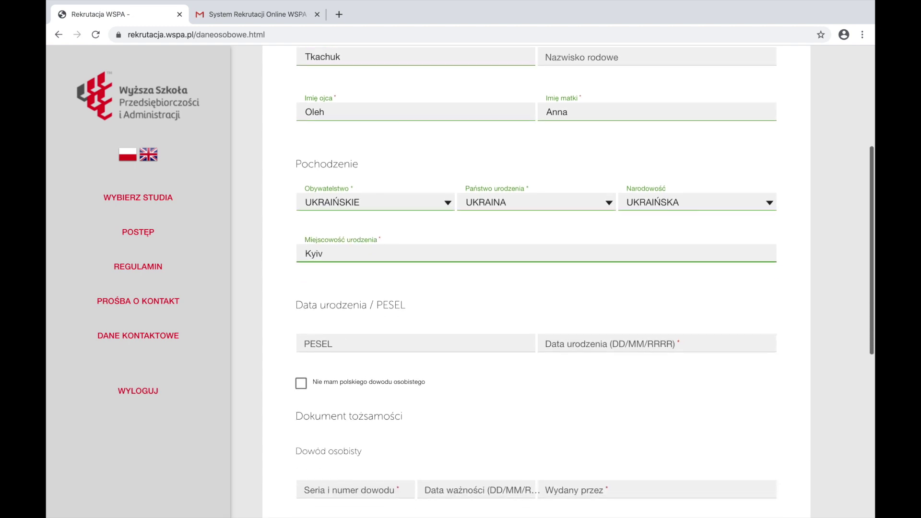
pyautogui.click(320, 348)
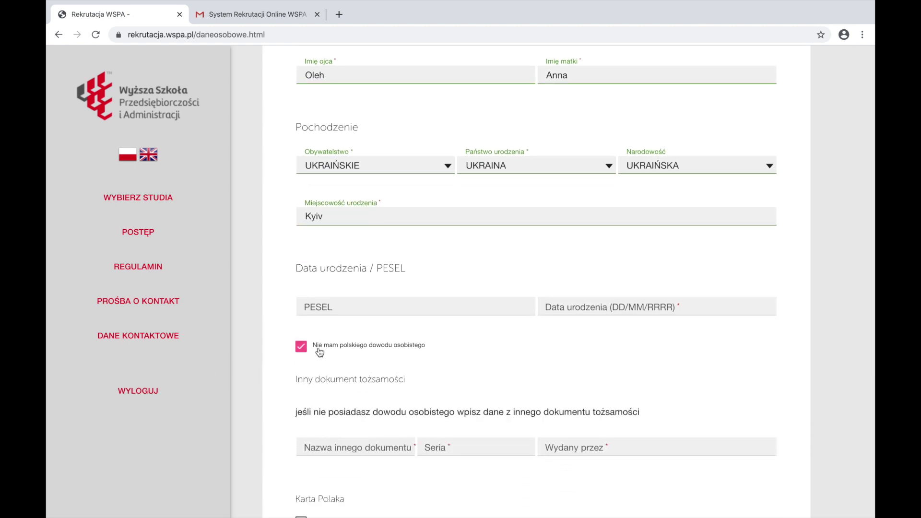
pyautogui.scroll(3, 320, 353)
pyautogui.click(623, 426)
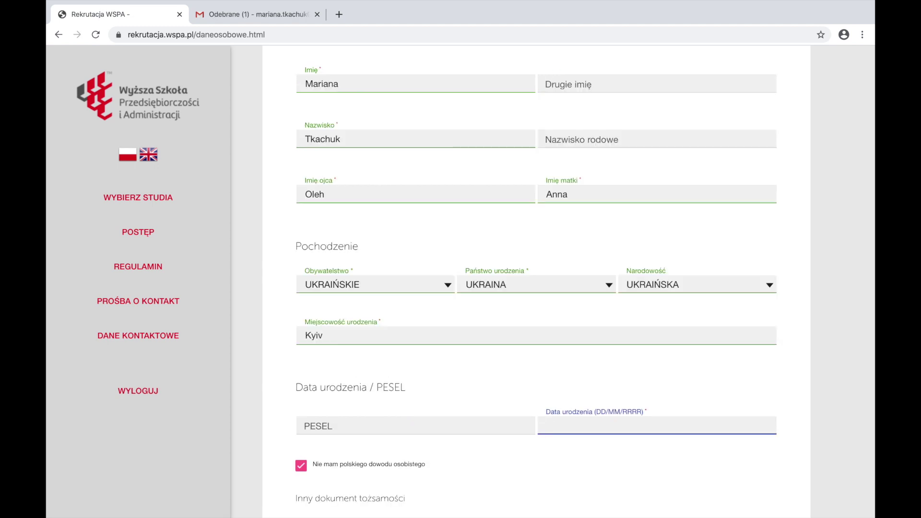
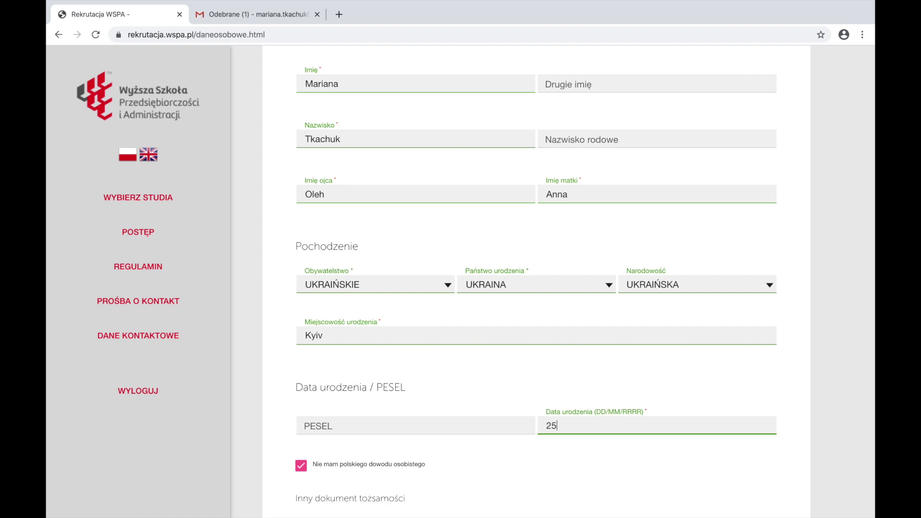
# Enter the passport as identity document, its series and issuer Ukraina, and save
pyautogui.scroll(-3, 365, 384)
pyautogui.click(366, 402)
pyautogui.write('Paszport')
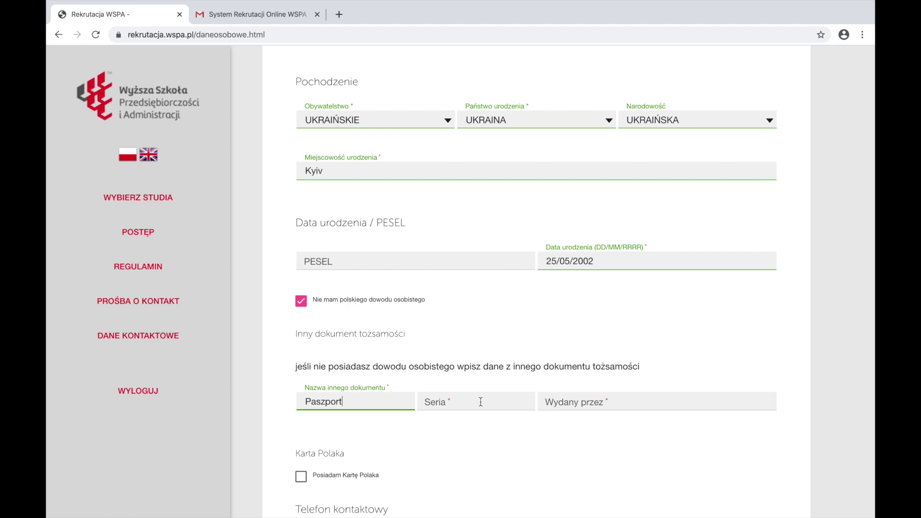
pyautogui.click(481, 402)
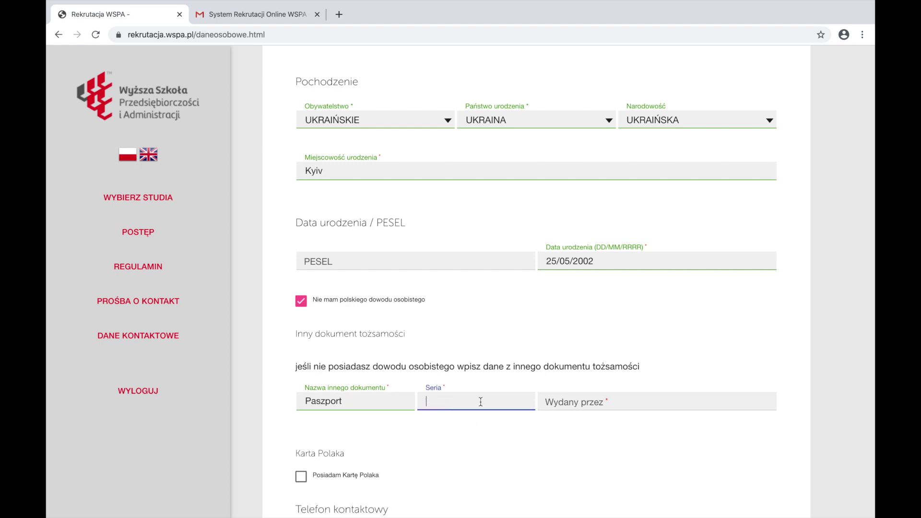
pyautogui.click(629, 402)
pyautogui.write('Ukraina')
pyautogui.scroll(-3, 546, 427)
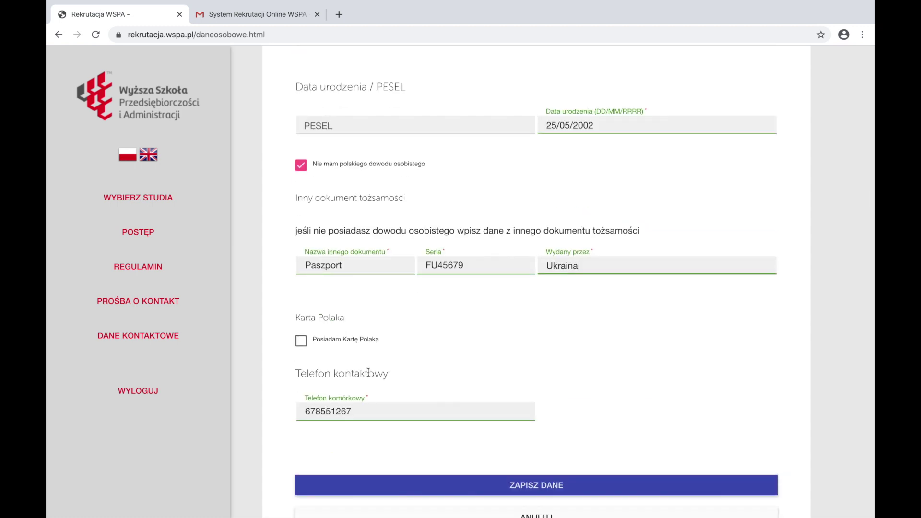
pyautogui.scroll(-1, 369, 372)
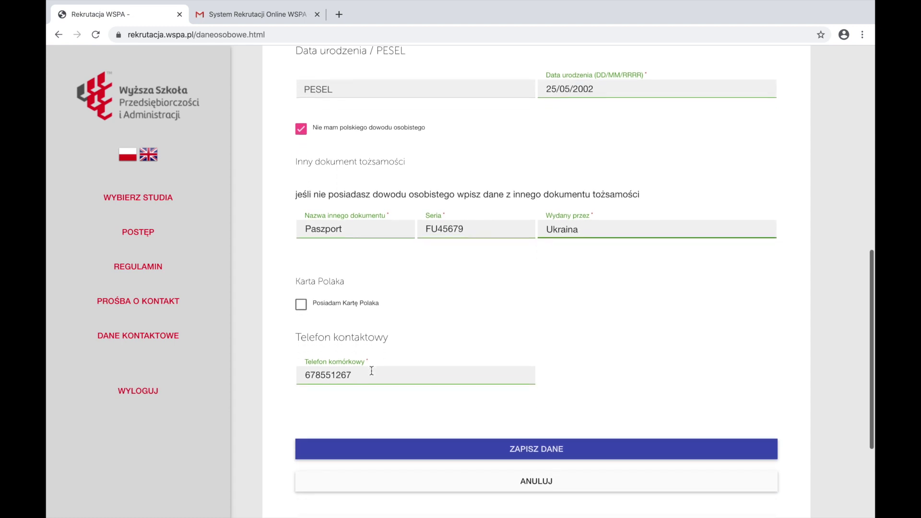
pyautogui.scroll(-1, 371, 371)
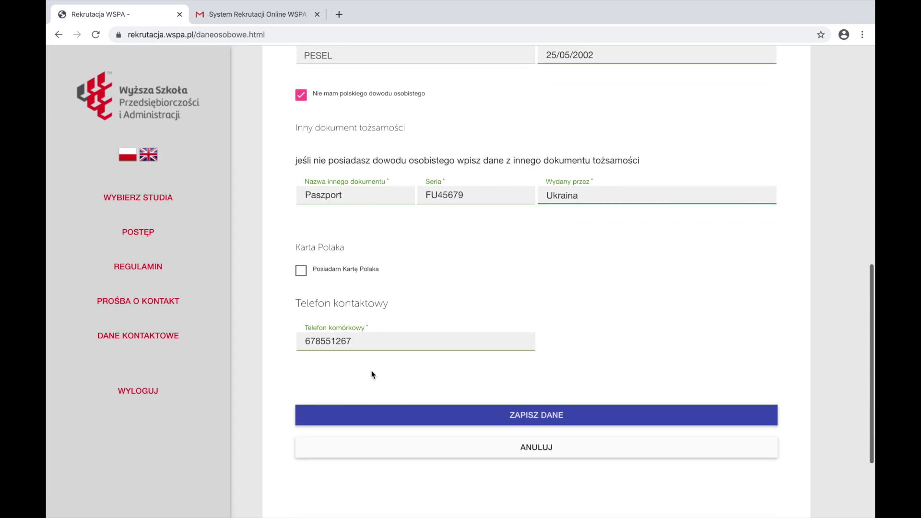
pyautogui.click(517, 414)
pyautogui.click(336, 342)
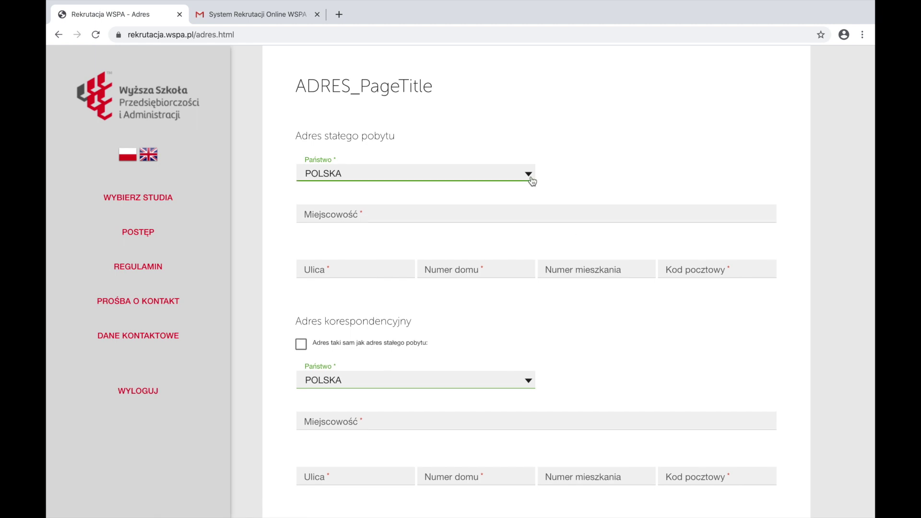
# Enter the applicant's Kyiv address in Ukraine, reuse it for correspondence, and save
pyautogui.click(531, 180)
pyautogui.scroll(-20, 533, 181)
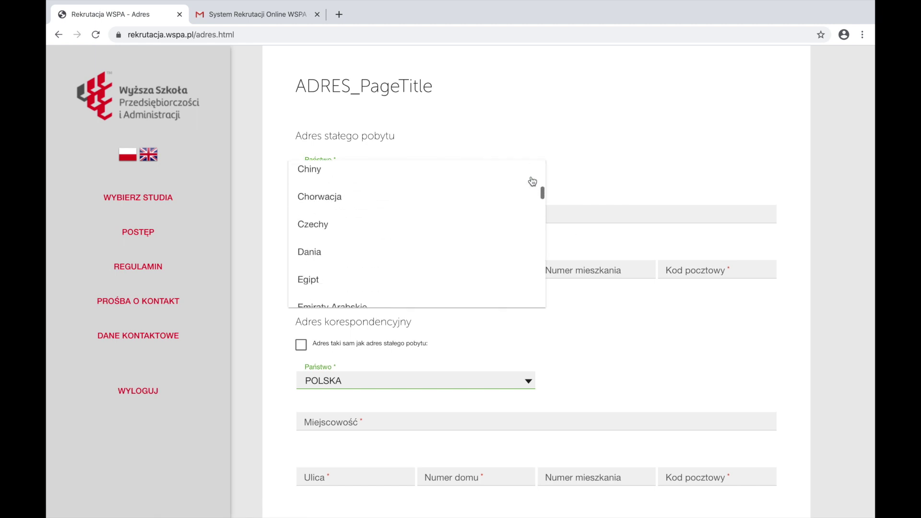
pyautogui.scroll(-20, 533, 181)
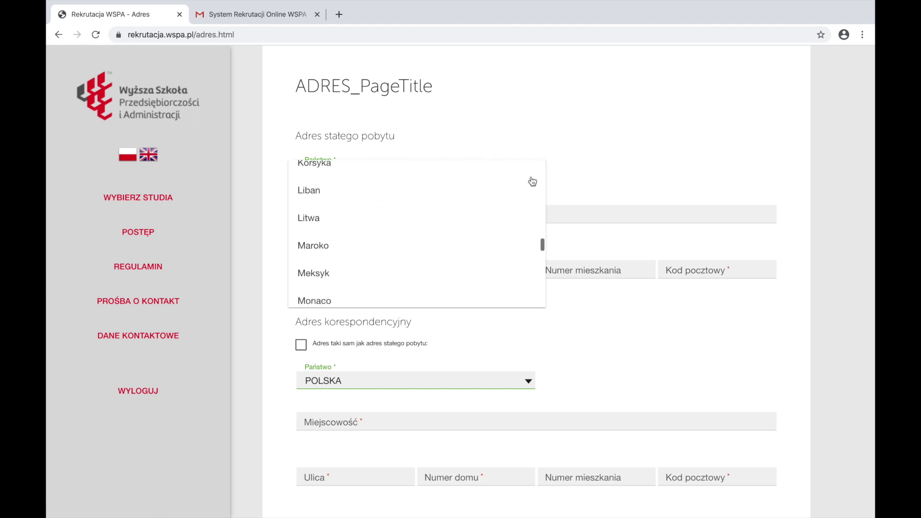
pyautogui.scroll(-20, 533, 182)
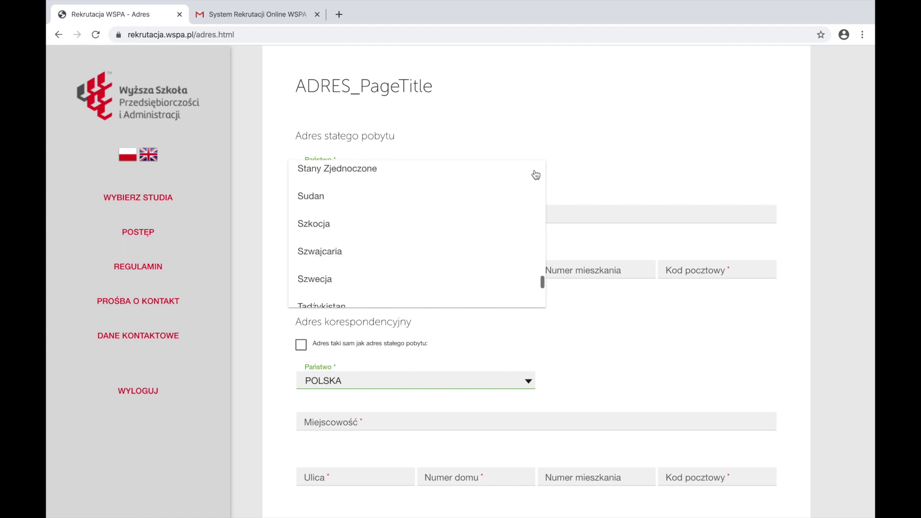
pyautogui.click(330, 277)
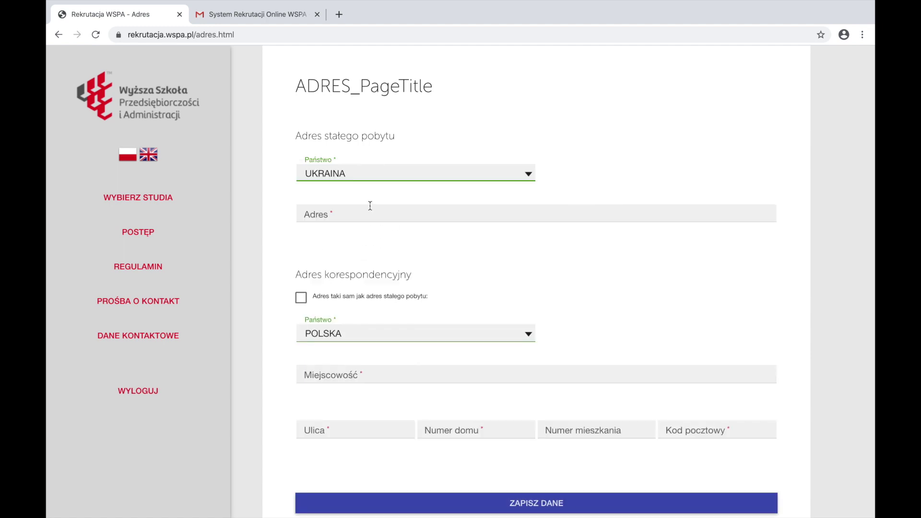
pyautogui.click(367, 215)
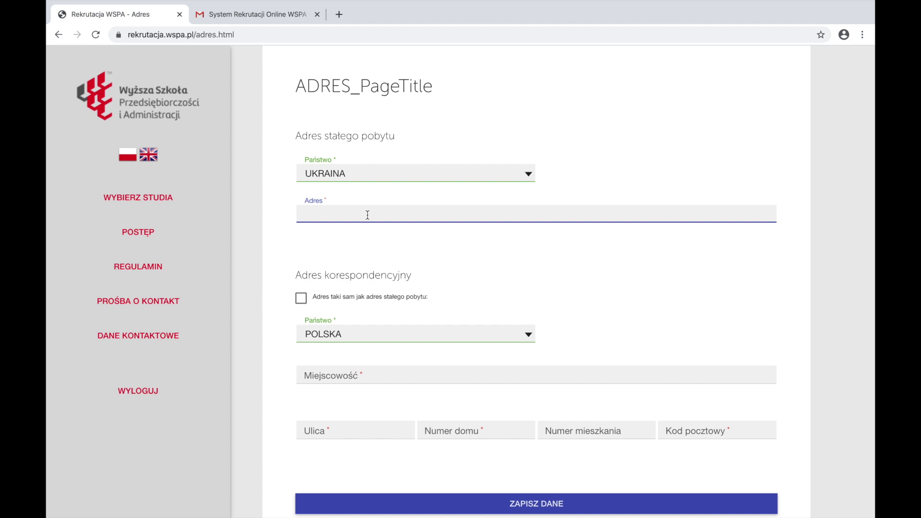
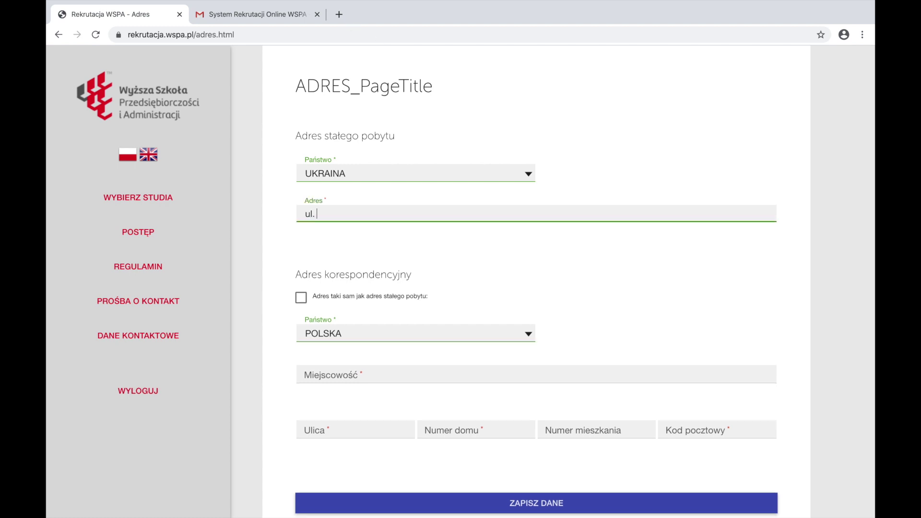
pyautogui.scroll(-1, 537, 289)
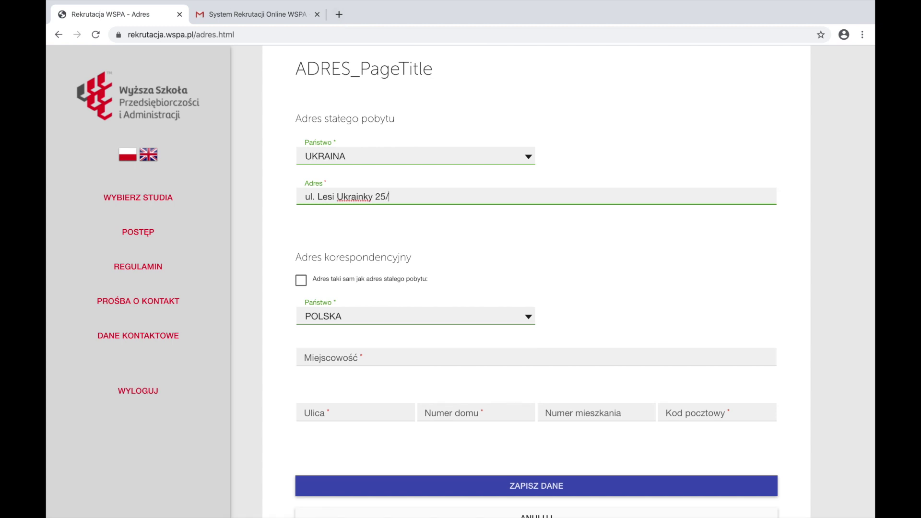
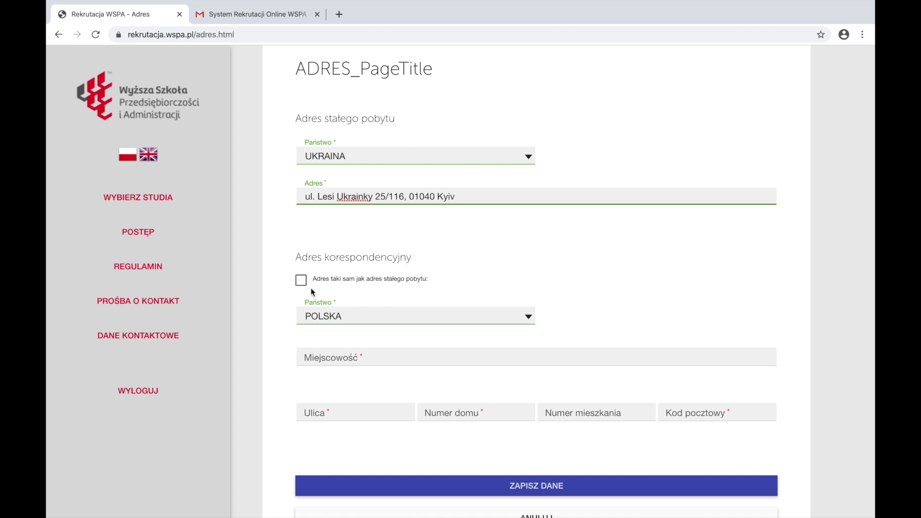
pyautogui.click(302, 283)
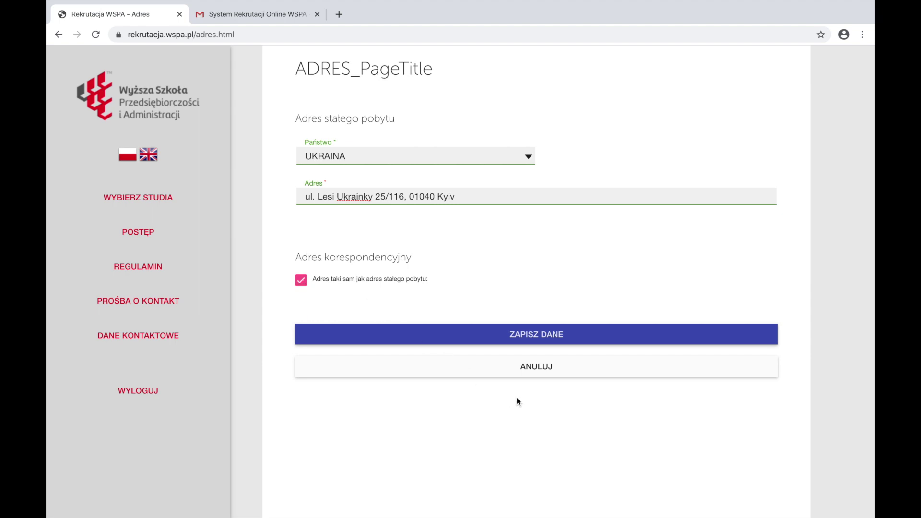
pyautogui.click(571, 334)
# Choose Stara matura with certificate date 30/06/2019 and enter the certificate number
pyautogui.scroll(-3, 571, 332)
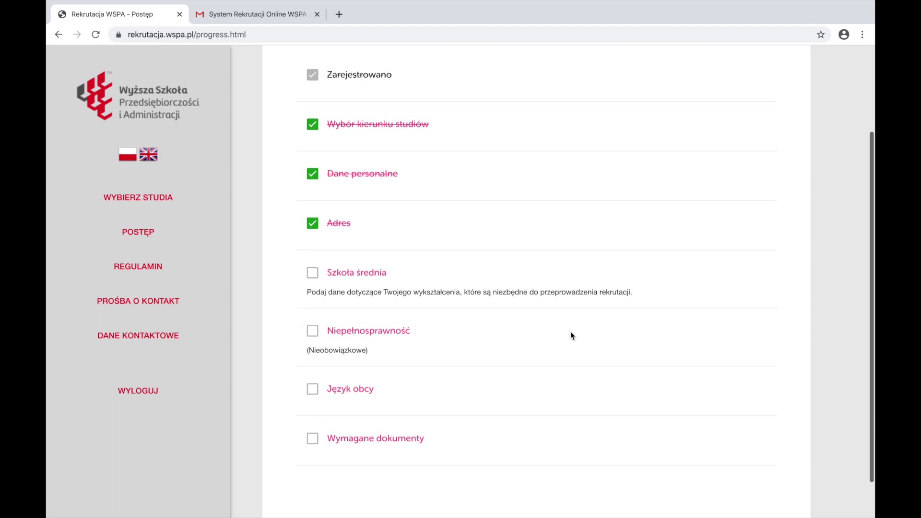
pyautogui.click(368, 283)
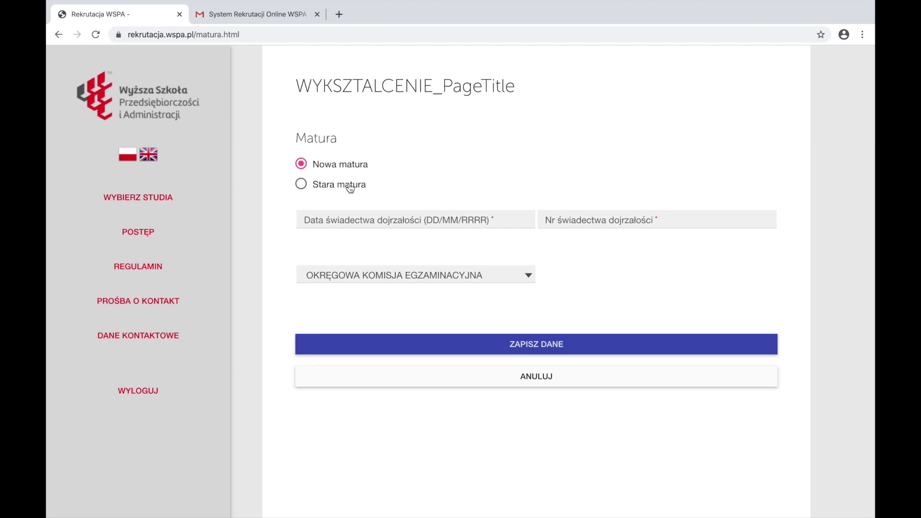
pyautogui.click(350, 184)
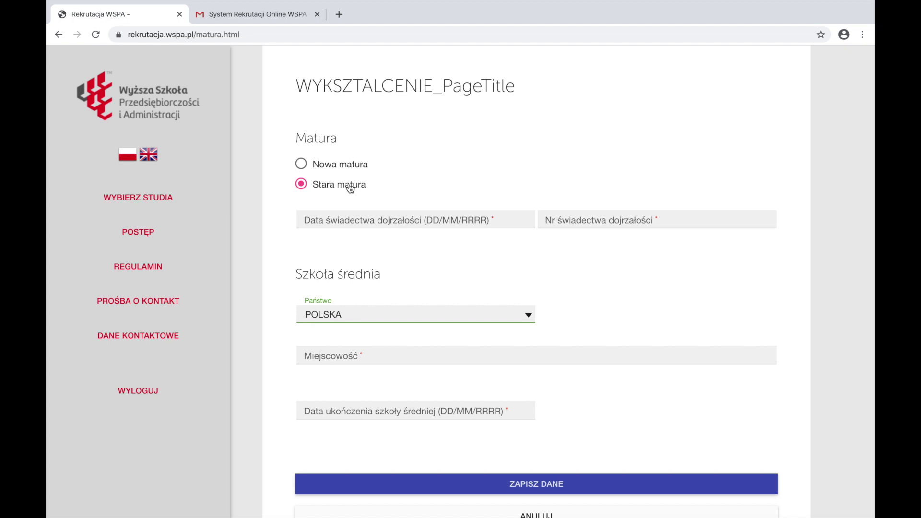
pyautogui.click(372, 219)
pyautogui.write('30/0')
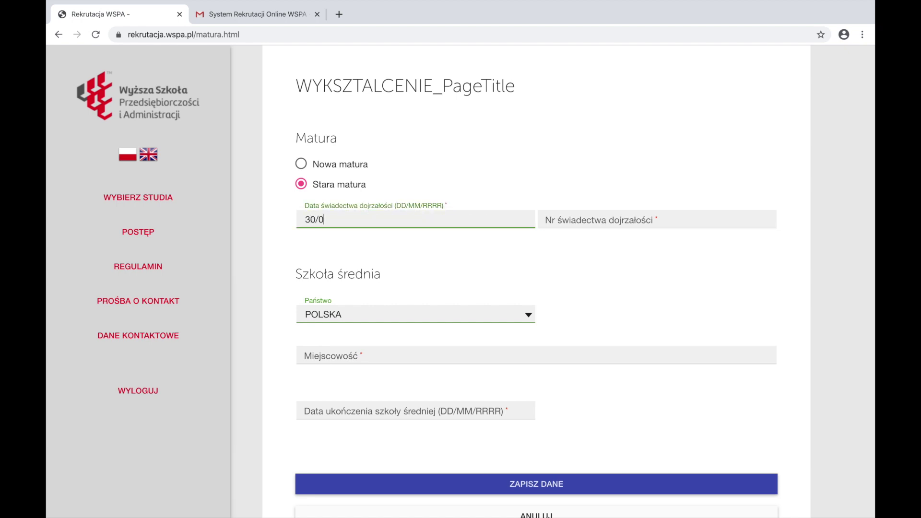
pyautogui.write('6/2019')
pyautogui.click(607, 215)
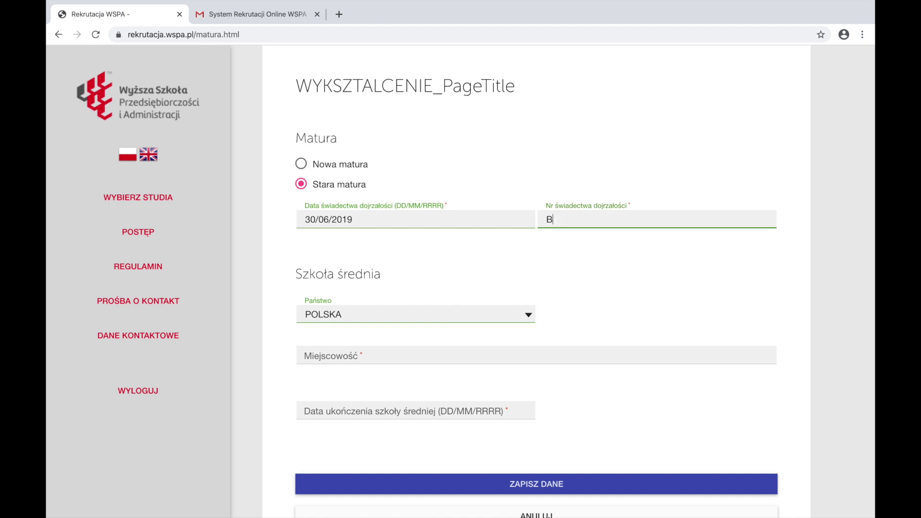
# Set the school's country to UKRAINA, town Kyiv, and type Liceum ogólnokształcące
pyautogui.click(496, 321)
pyautogui.scroll(-10, 496, 321)
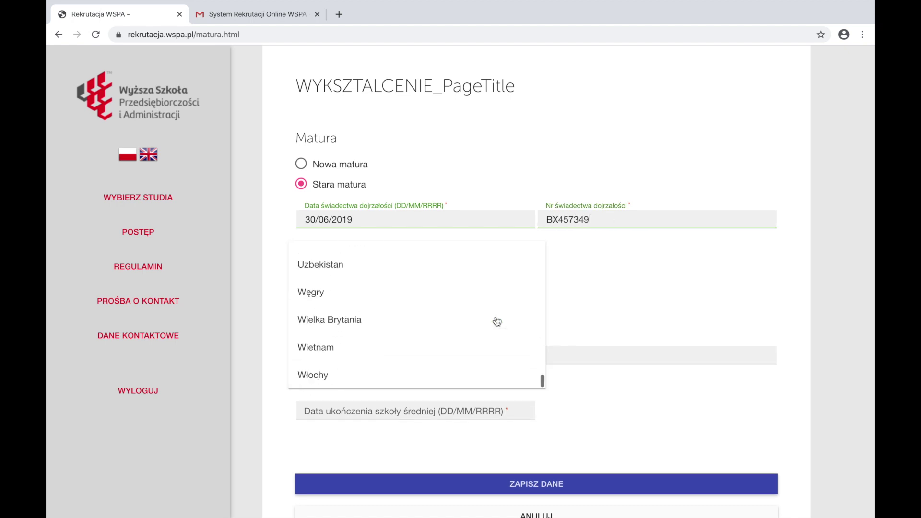
pyautogui.scroll(1, 383, 286)
pyautogui.click(336, 259)
pyautogui.click(341, 357)
pyautogui.write('Kyiv')
pyautogui.scroll(-1, 381, 384)
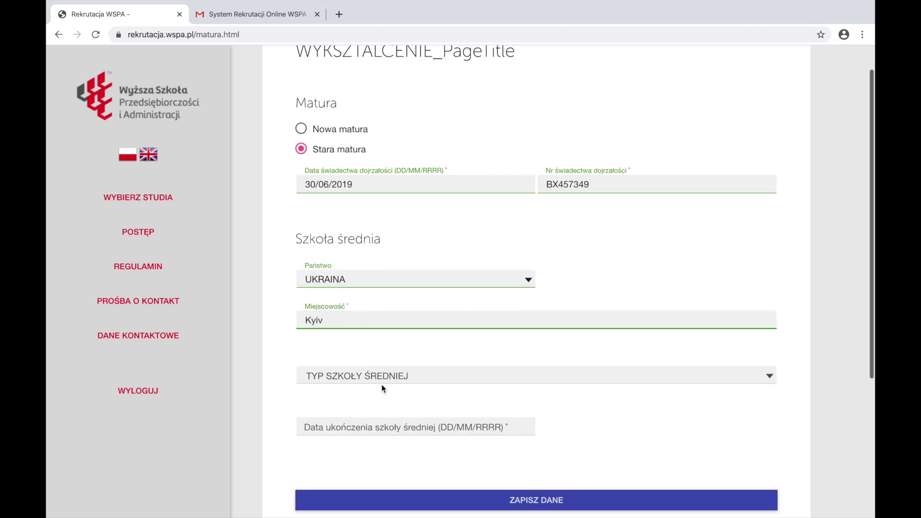
pyautogui.click(402, 369)
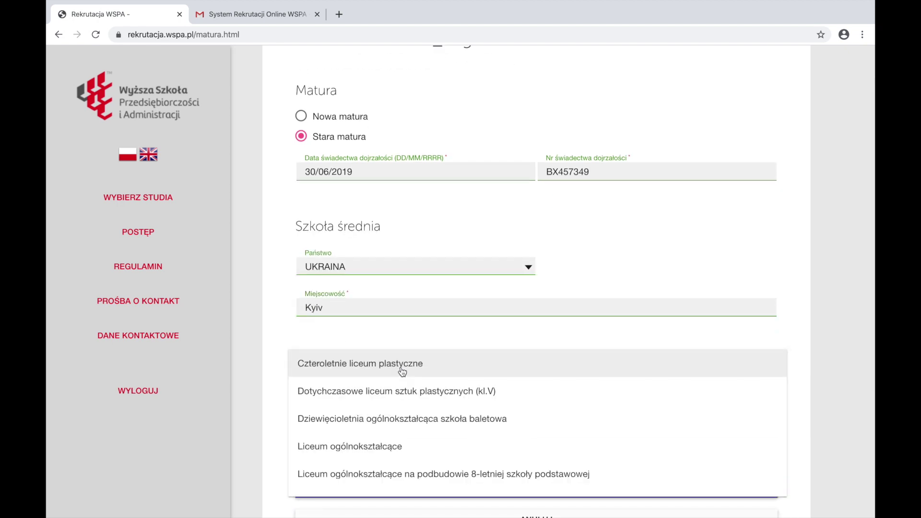
pyautogui.click(375, 451)
# Enter the school name Ogólnokształcąca Szkoła I-III stopnia nr 135 and graduation date, then save
pyautogui.scroll(-2, 376, 455)
pyautogui.click(413, 312)
pyautogui.write('Ogólnokształc')
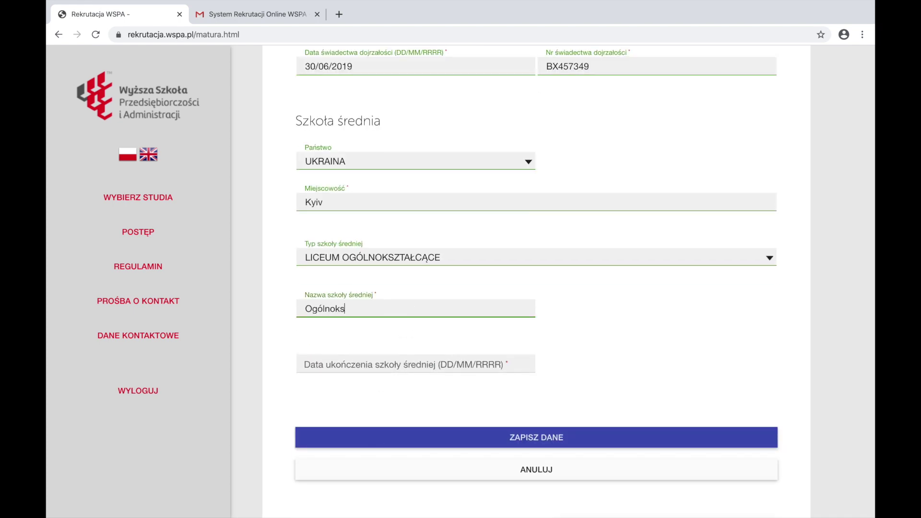
pyautogui.write('ąca Szkoła I-III stopnia nr 135')
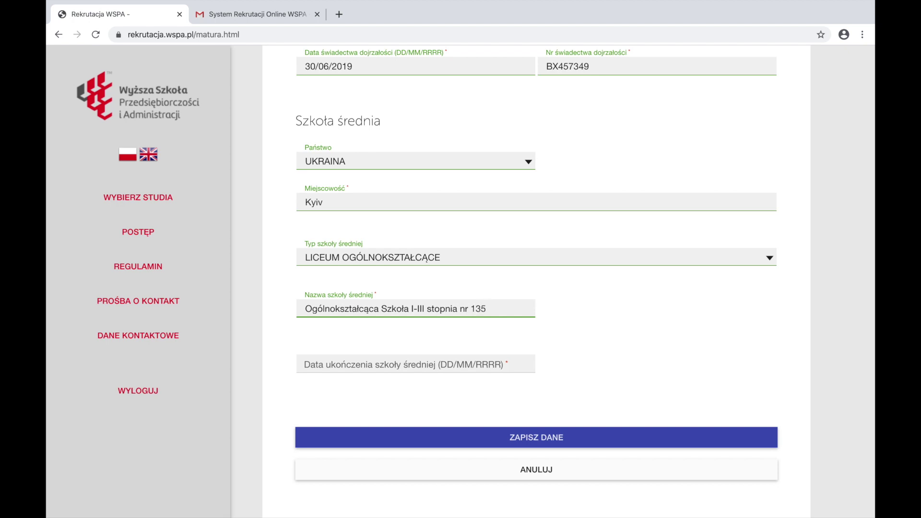
pyautogui.click(452, 363)
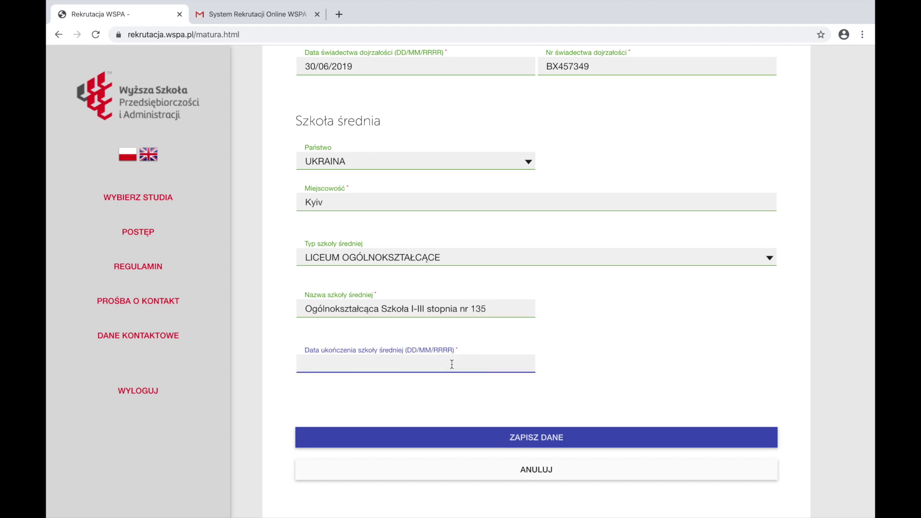
pyautogui.write('30/06/2019')
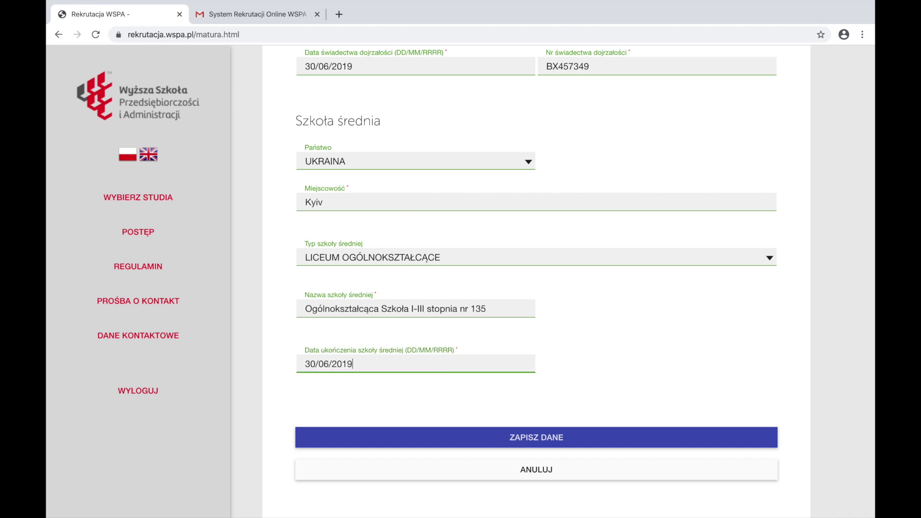
pyautogui.click(554, 441)
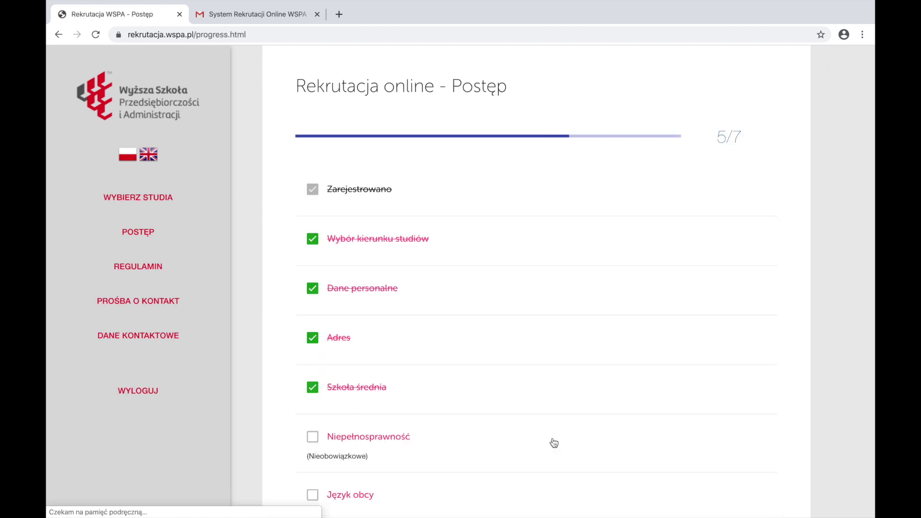
# Open the optional disability step and cancel it without saving
pyautogui.scroll(-3, 351, 298)
pyautogui.click(352, 298)
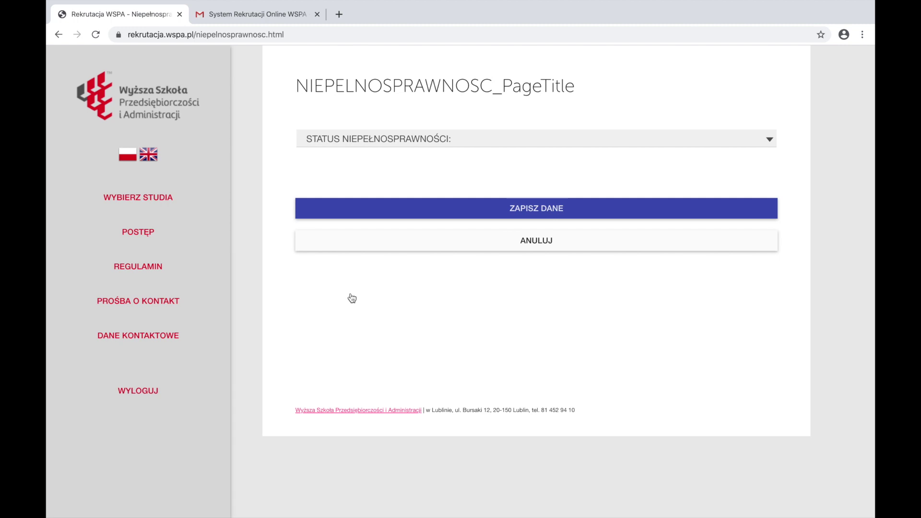
pyautogui.click(485, 245)
# Record ANGIELSKI at ZAAWANSOWANY level as the foreign language and save
pyautogui.scroll(-3, 486, 251)
pyautogui.click(348, 354)
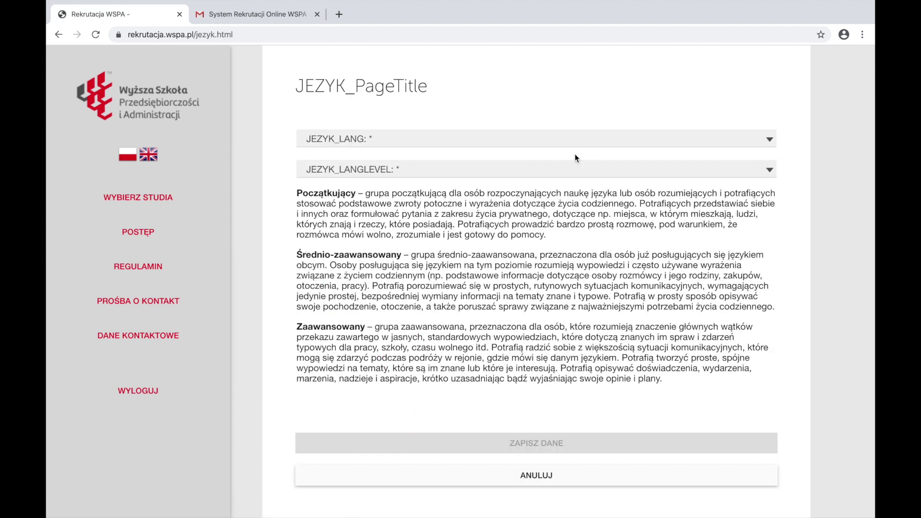
pyautogui.click(671, 139)
pyautogui.click(581, 144)
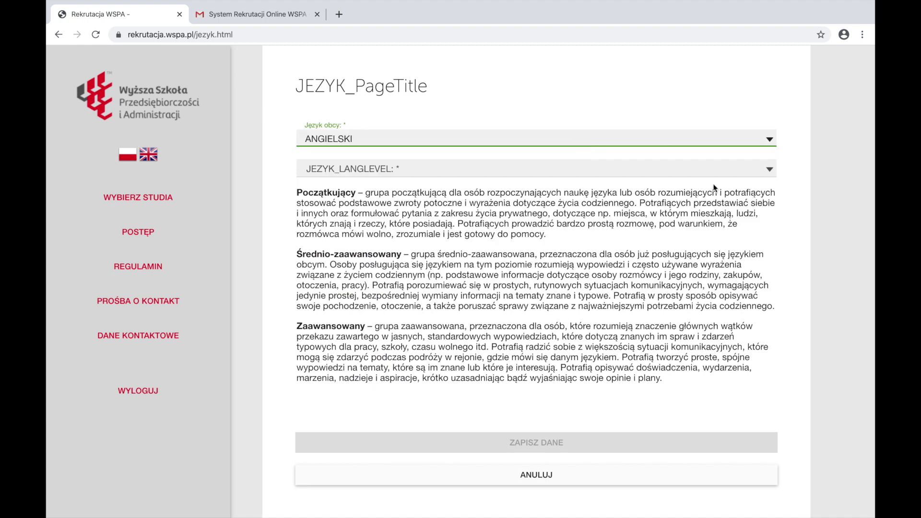
pyautogui.scroll(-2, 783, 105)
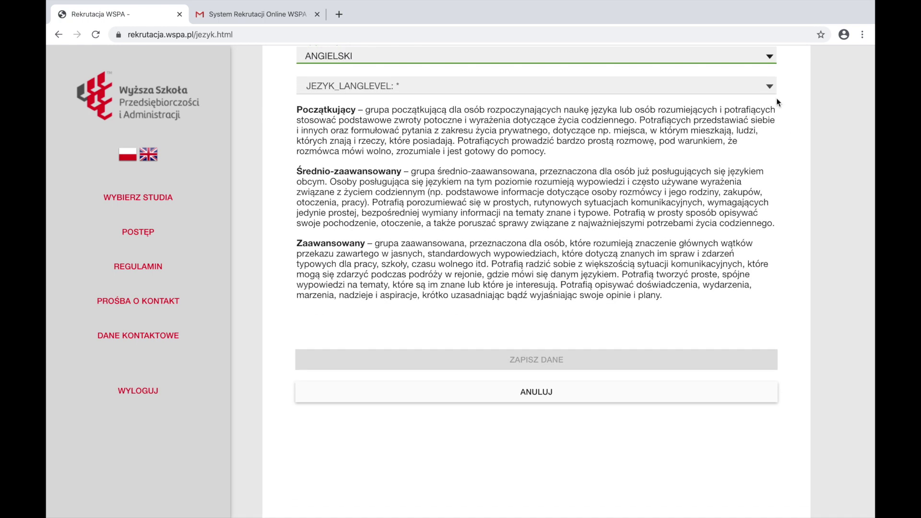
pyautogui.click(774, 94)
pyautogui.click(709, 148)
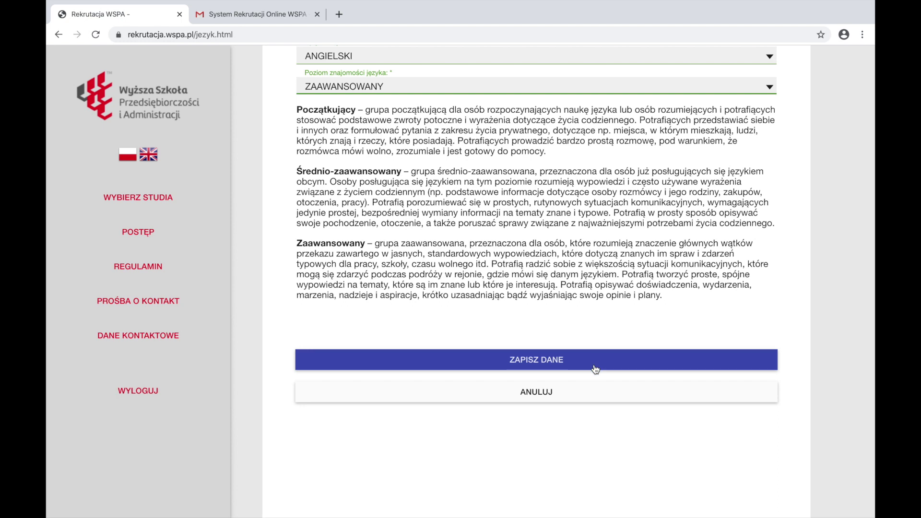
pyautogui.click(595, 360)
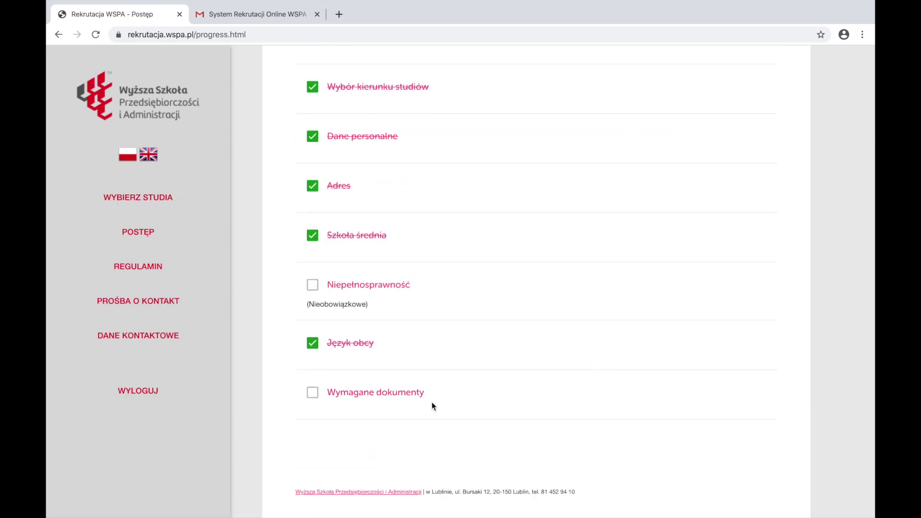